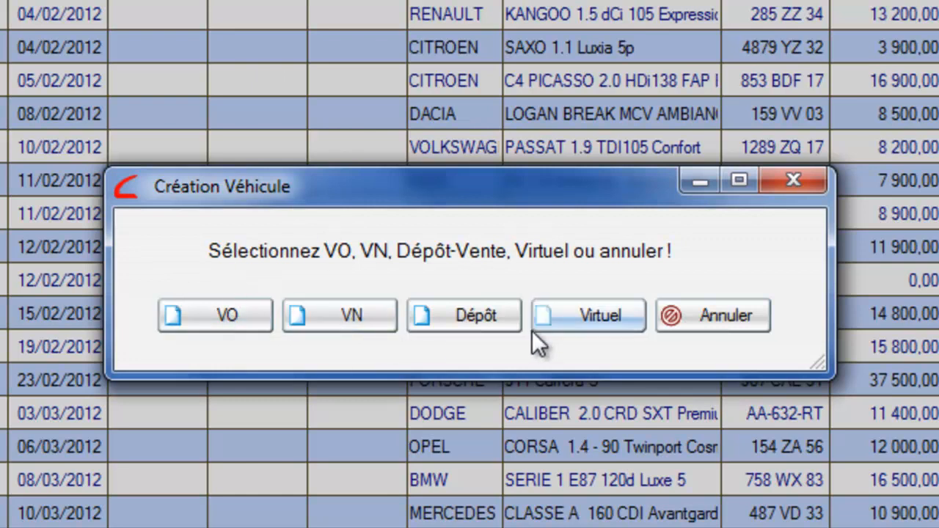
Create a Nissan Juke Diesel 1.5 dCi 110 FAP Tekna 5p, first registered 02/05/2011.
{"action": "left_click", "coordinate": [559, 320]}
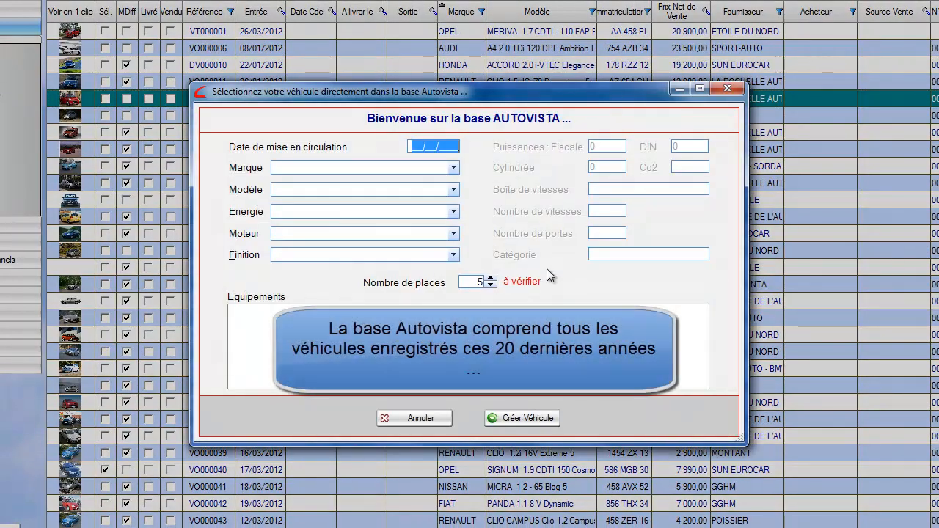
{"action": "type", "text": "02/05/201"}
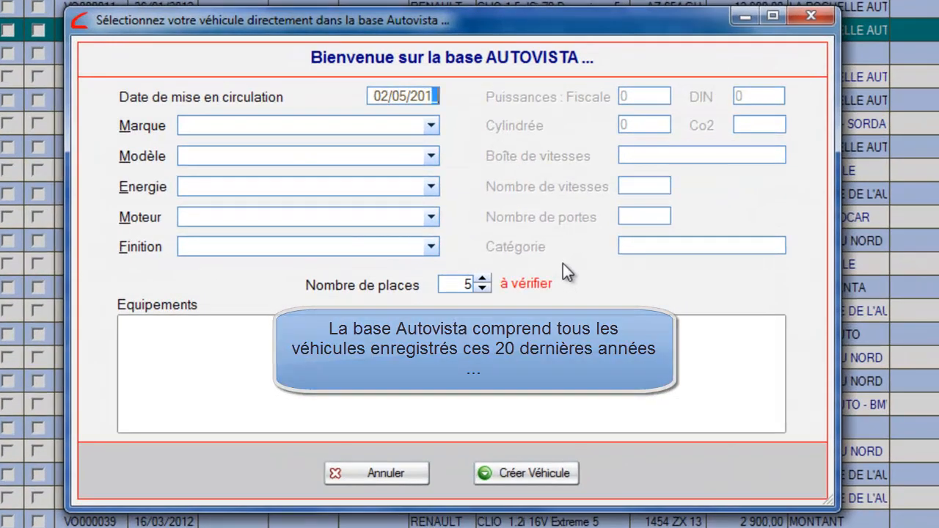
{"action": "type", "text": "1"}
{"action": "key", "text": "Tab"}
{"action": "key", "text": "n"}
{"action": "key", "text": "Tab"}
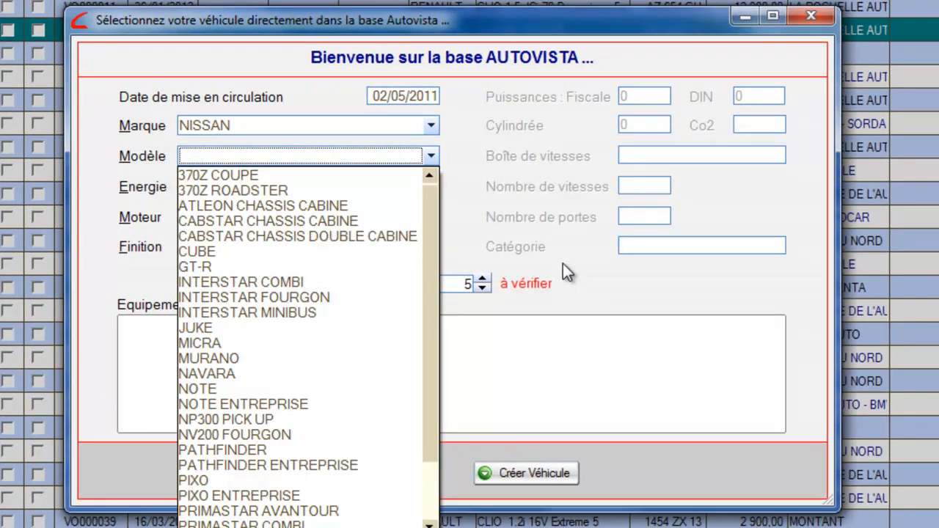
{"action": "left_click", "coordinate": [227, 329]}
{"action": "left_click", "coordinate": [247, 206]}
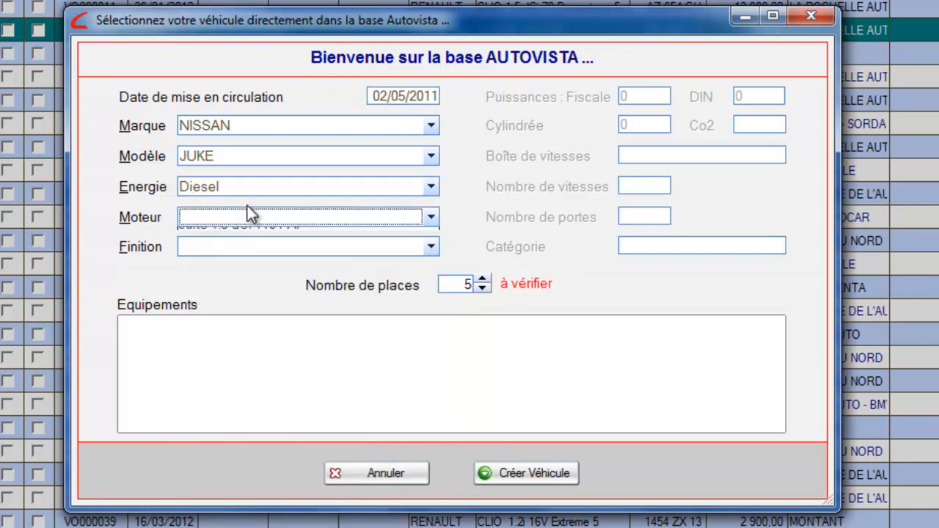
{"action": "left_click", "coordinate": [236, 236]}
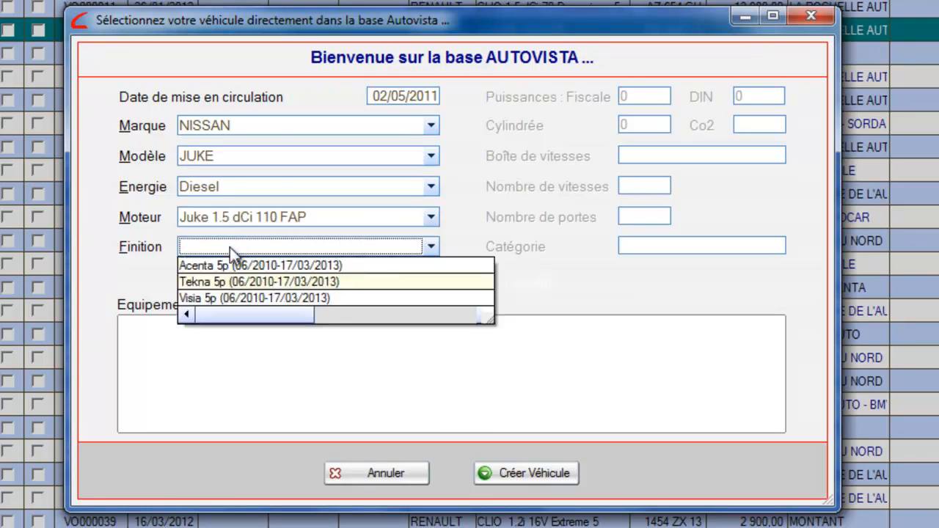
{"action": "left_click", "coordinate": [221, 282]}
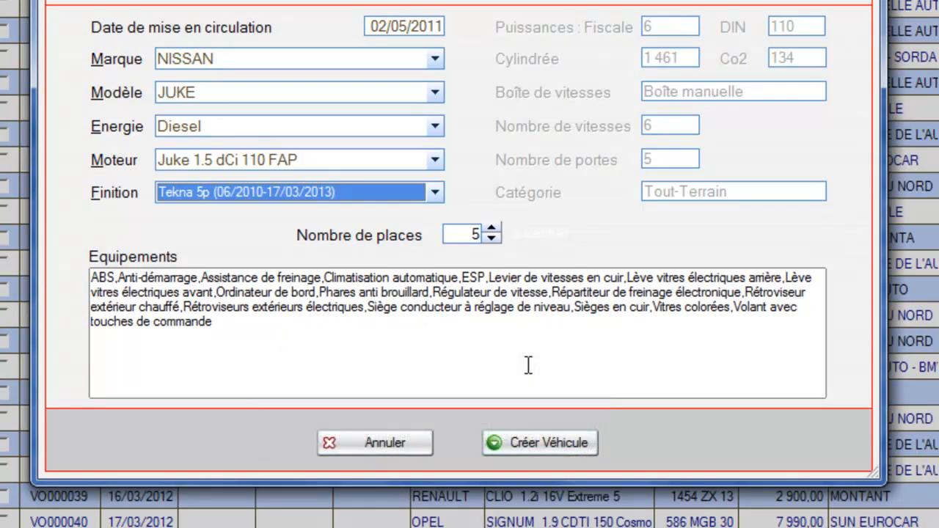
{"action": "left_click", "coordinate": [535, 443]}
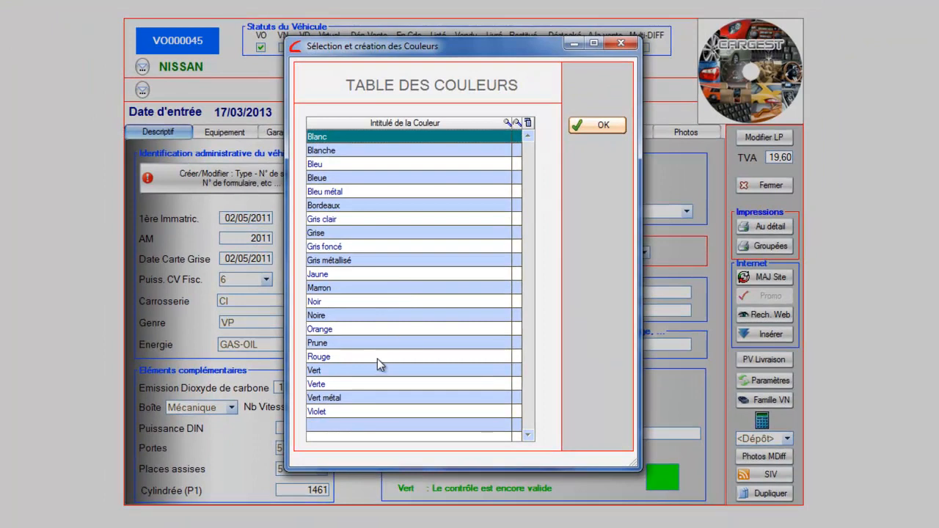
Choose Rouge as the body colour and confirm it.
{"action": "left_click", "coordinate": [367, 359]}
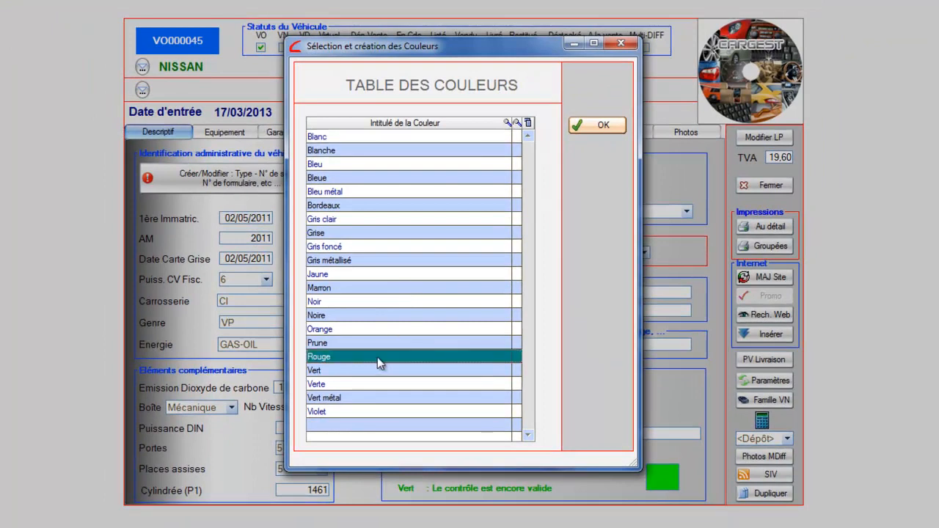
{"action": "left_click", "coordinate": [579, 126]}
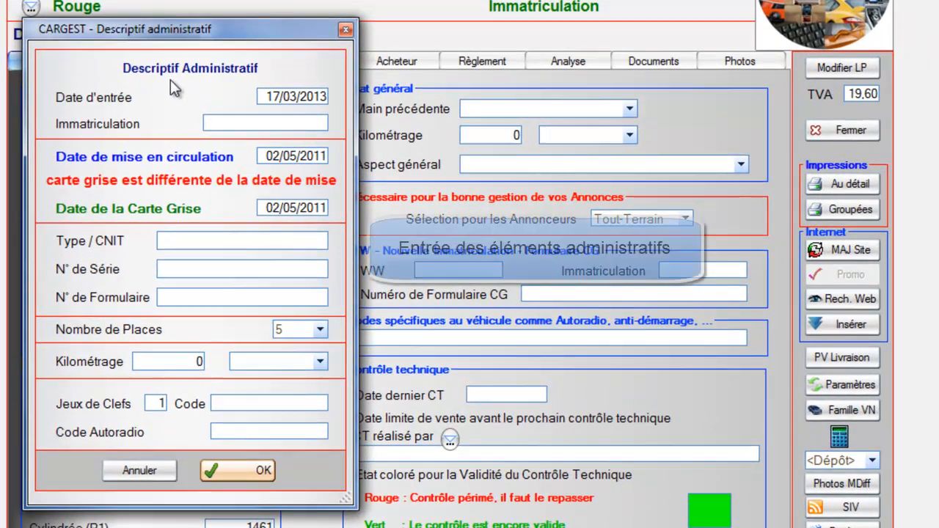
{"action": "type", "text": "B"}
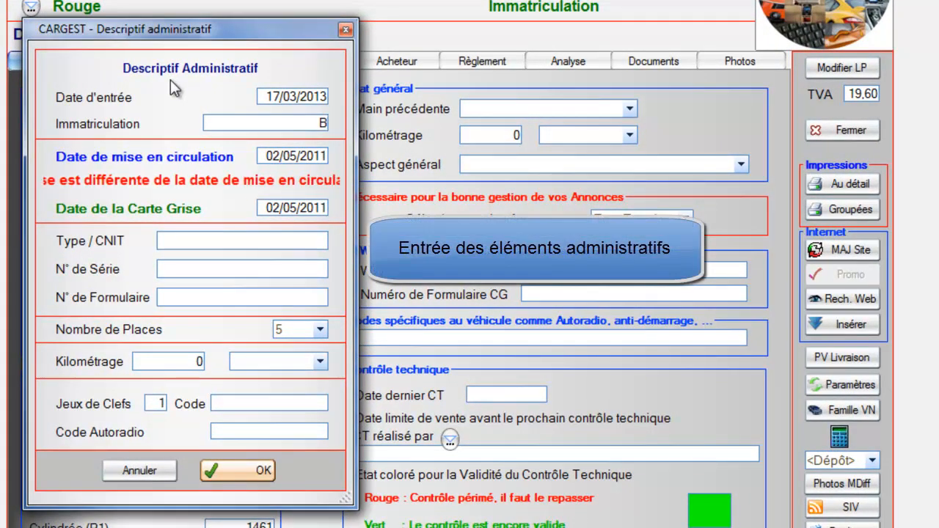
{"action": "type", "text": "R-906-G"}
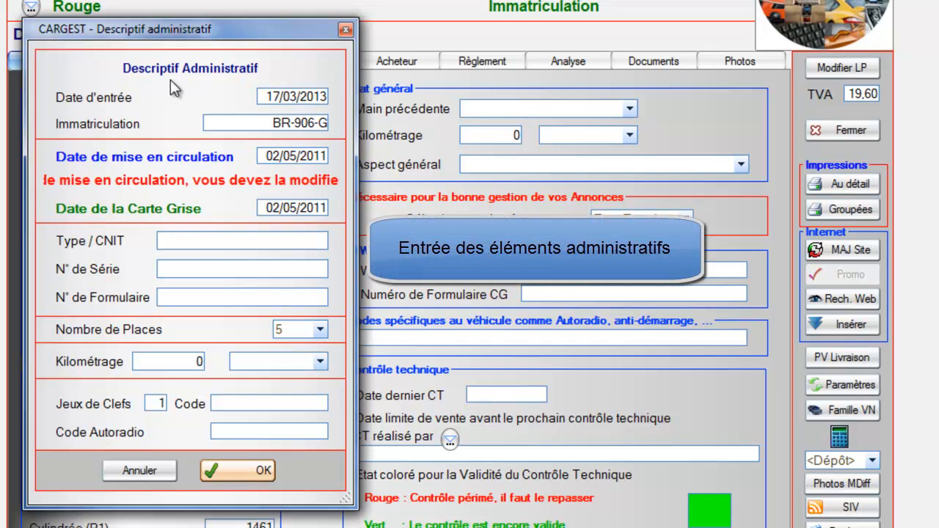
{"action": "type", "text": "N"}
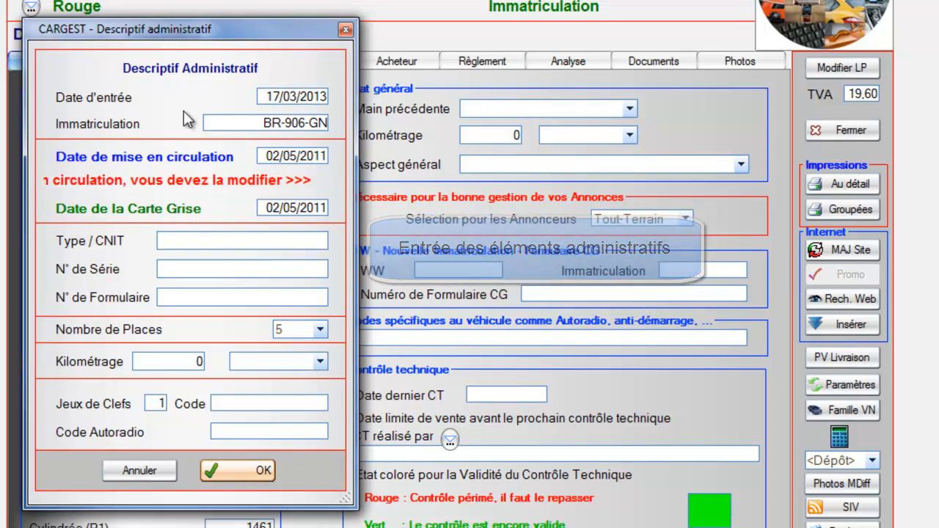
{"action": "left_click", "coordinate": [188, 241]}
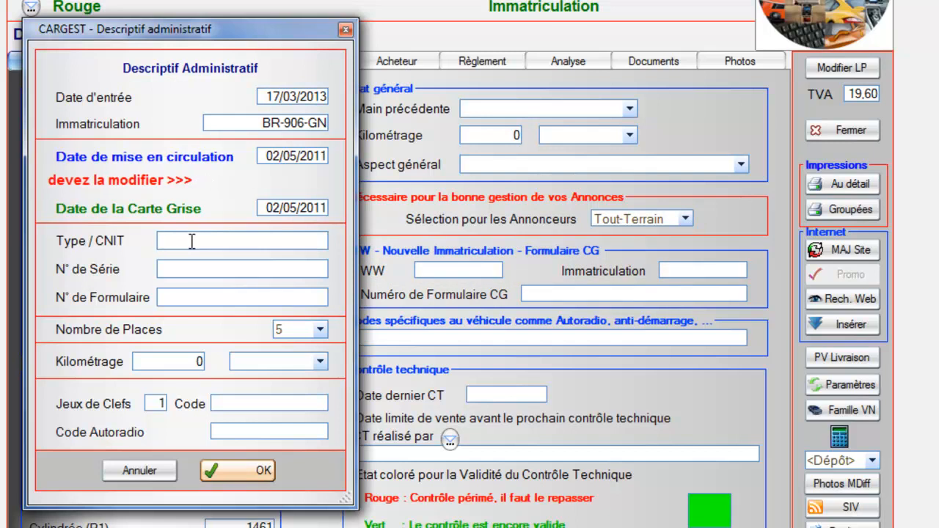
{"action": "type", "text": "M1"}
{"action": "type", "text": "0NSSVP0053217"}
{"action": "left_click", "coordinate": [192, 270]}
{"action": "left_click", "coordinate": [192, 297]}
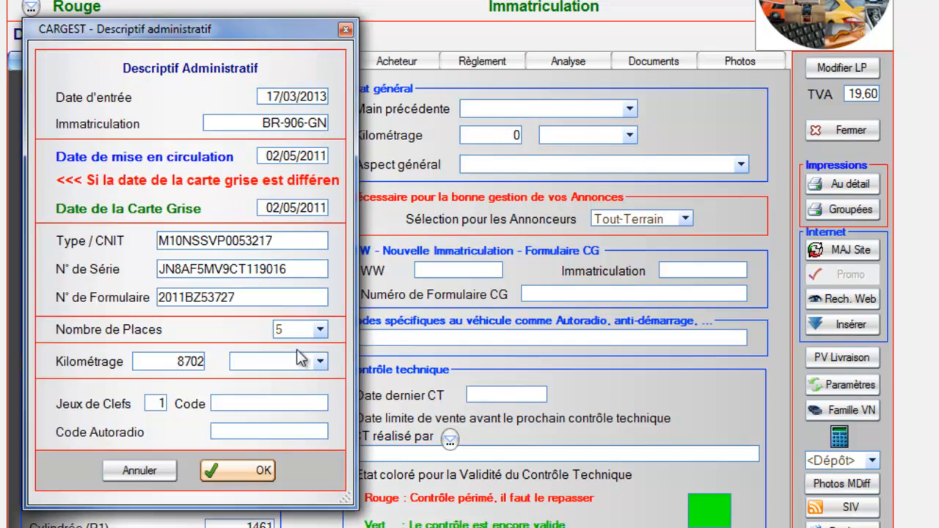
Mark the 8 702 km mileage as Réel, set two key sets, enter the key code, and save.
{"action": "left_click", "coordinate": [319, 361]}
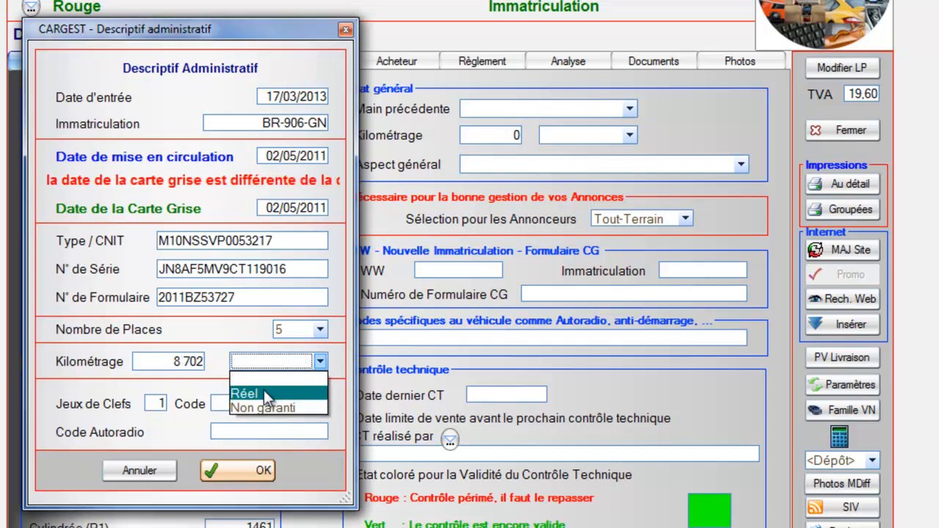
{"action": "left_click", "coordinate": [266, 395]}
{"action": "left_click", "coordinate": [160, 402]}
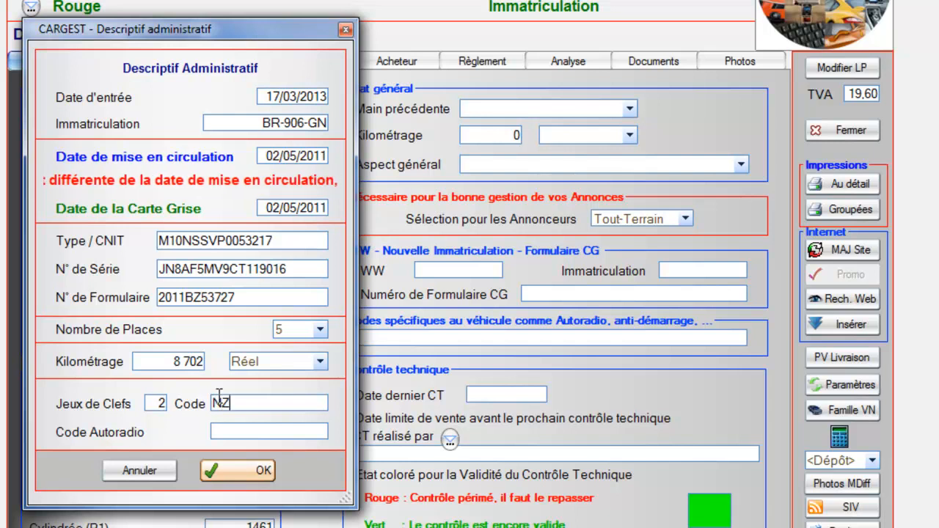
{"action": "left_click", "coordinate": [219, 397]}
{"action": "type", "text": "NZ45687"}
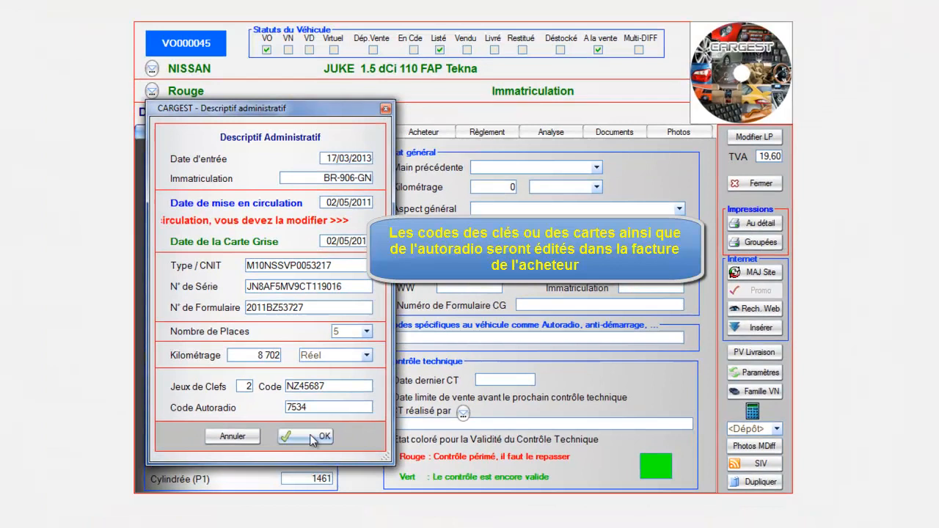
{"action": "left_click", "coordinate": [233, 470]}
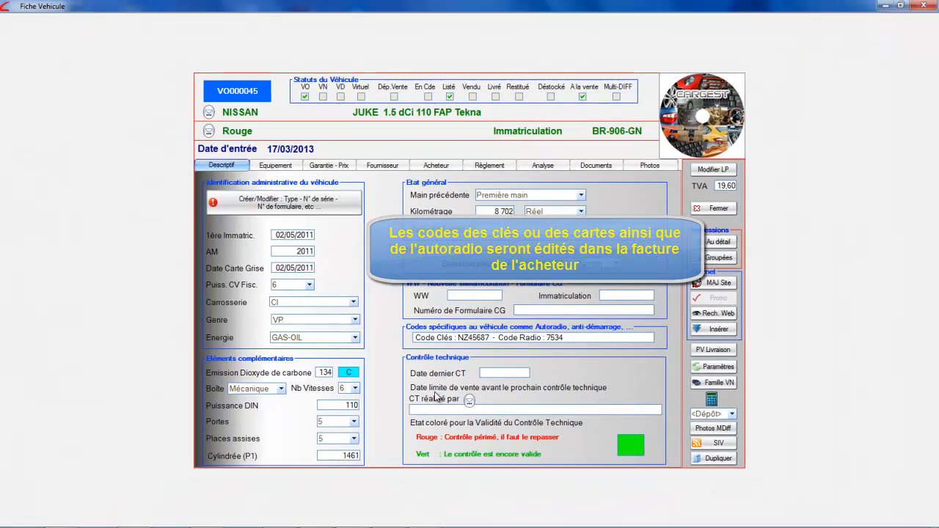
Append ', OPTION :' to the end of the advert equipment text.
{"action": "left_click", "coordinate": [606, 342]}
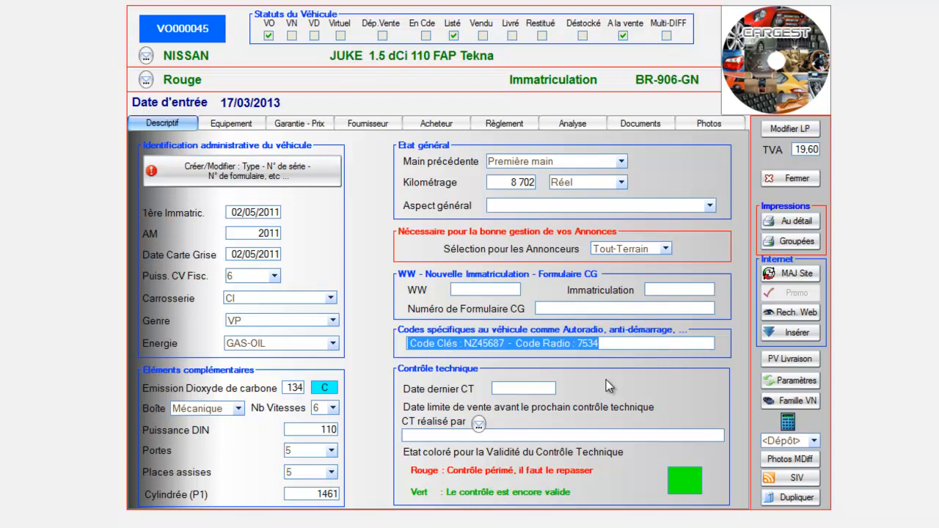
{"action": "left_click", "coordinate": [236, 125]}
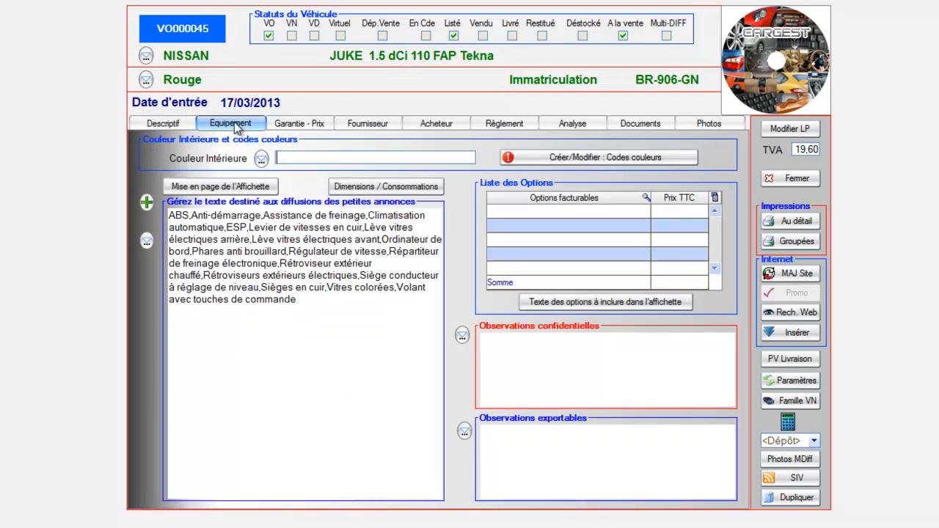
{"action": "left_click", "coordinate": [245, 226]}
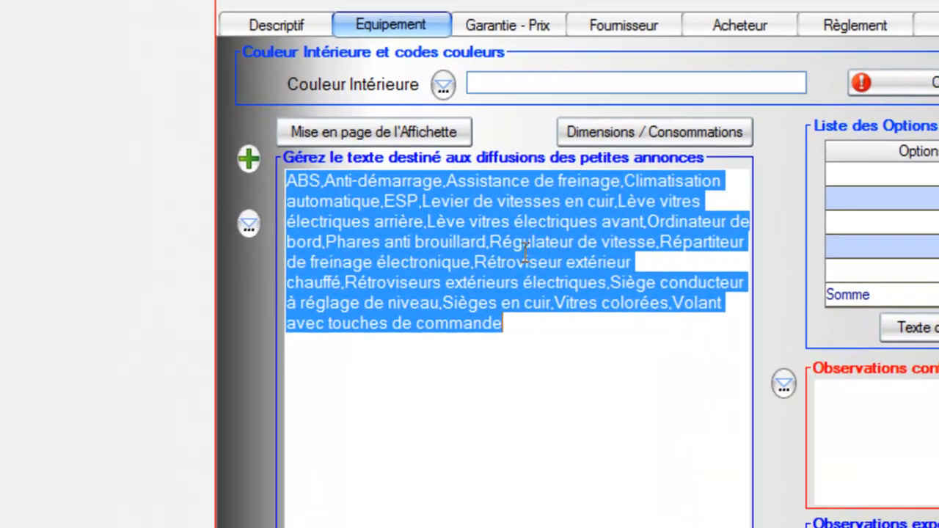
{"action": "left_click", "coordinate": [528, 332]}
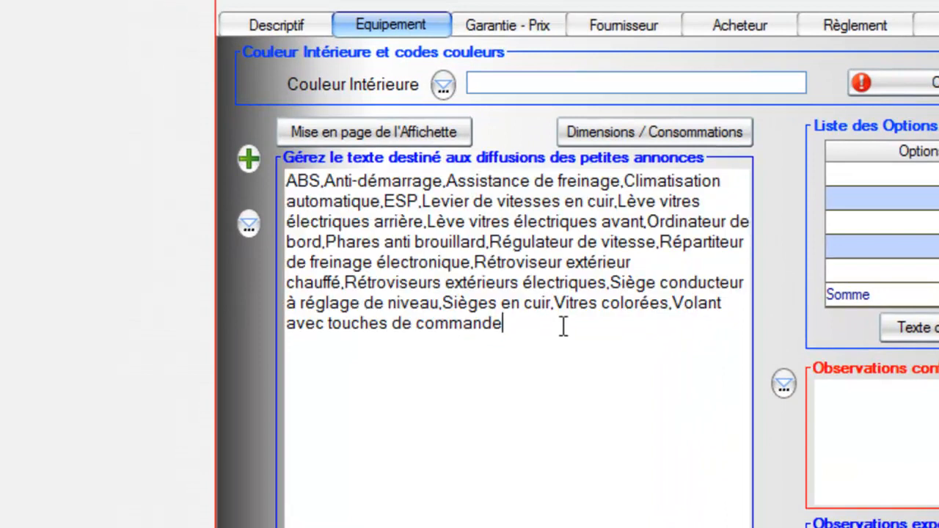
{"action": "type", "text": ", OPTION :"}
Add Gps Cartographie couleur as optional equipment in the advert.
{"action": "left_click", "coordinate": [137, 203]}
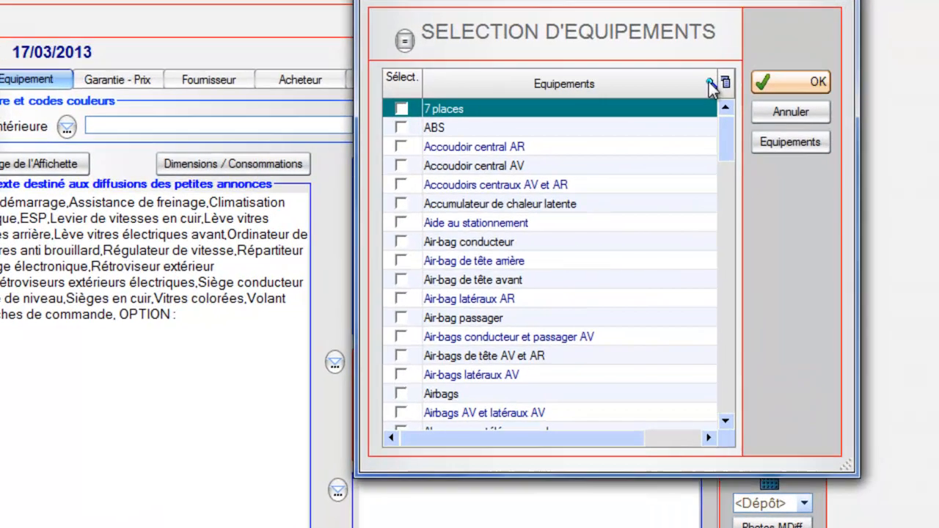
{"action": "left_click", "coordinate": [760, 122]}
{"action": "type", "text": "GPS"}
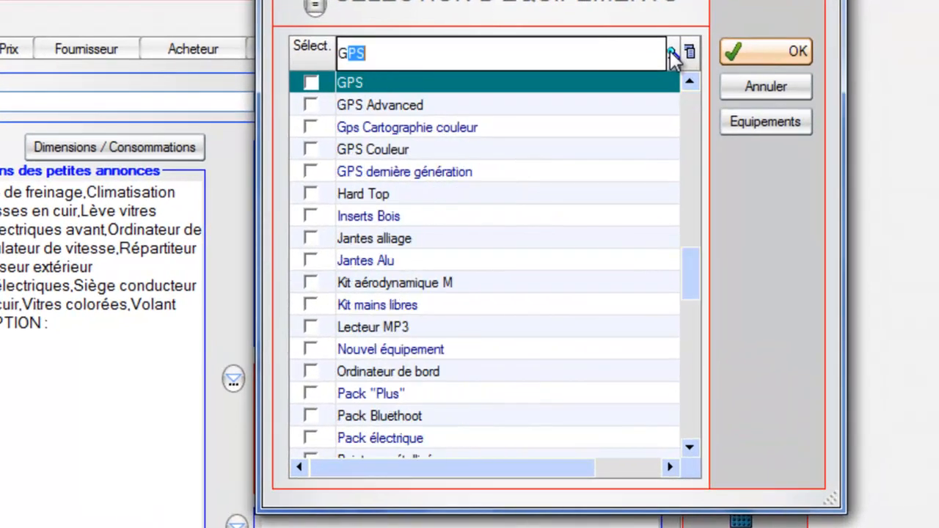
{"action": "left_click", "coordinate": [312, 126]}
{"action": "left_click", "coordinate": [750, 52]}
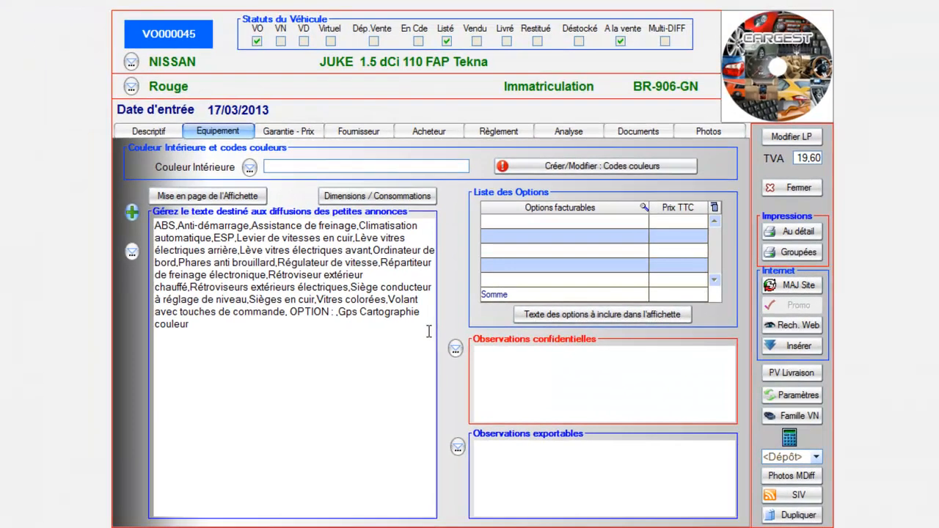
Write confidential note 'secre' and exportable note 'expor', then show the Garantie - Prix page.
{"action": "left_click", "coordinate": [479, 368]}
{"action": "type", "text": "secret"}
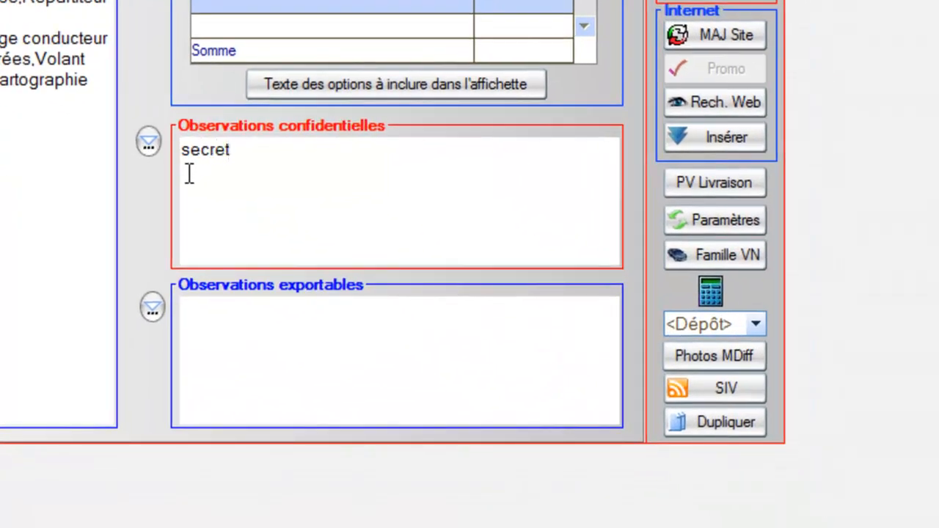
{"action": "left_click", "coordinate": [239, 332]}
{"action": "type", "text": "export"}
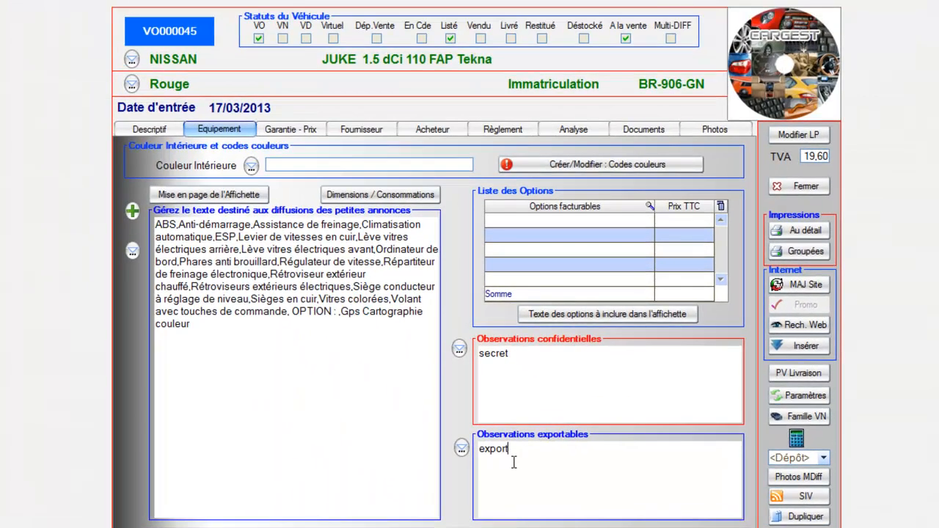
{"action": "left_click", "coordinate": [304, 130]}
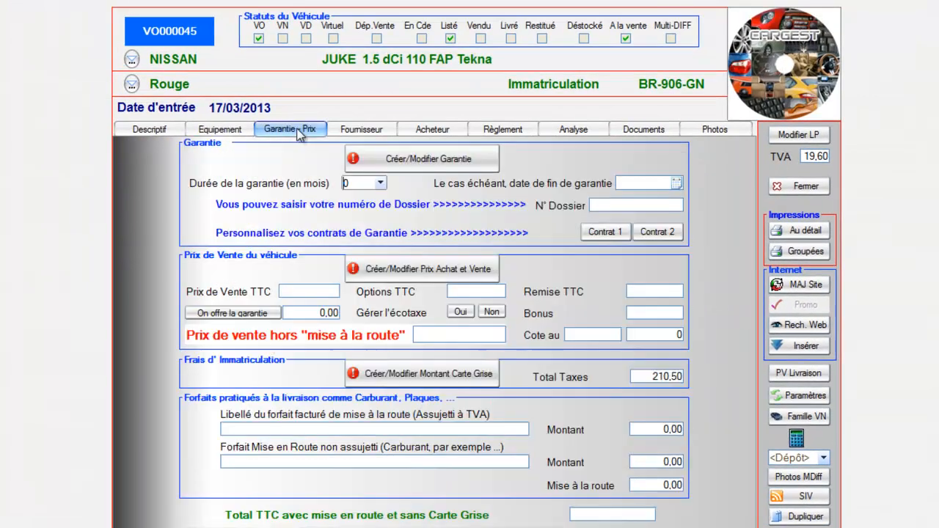
Set a 6-month warranty from provider SAGE with the title '6 mois Sérénité'.
{"action": "left_click", "coordinate": [433, 160]}
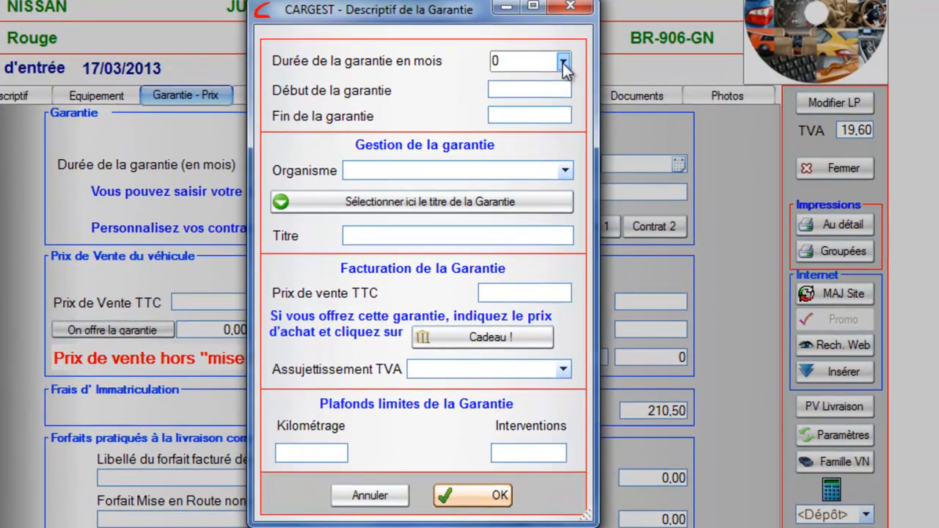
{"action": "left_click", "coordinate": [571, 76]}
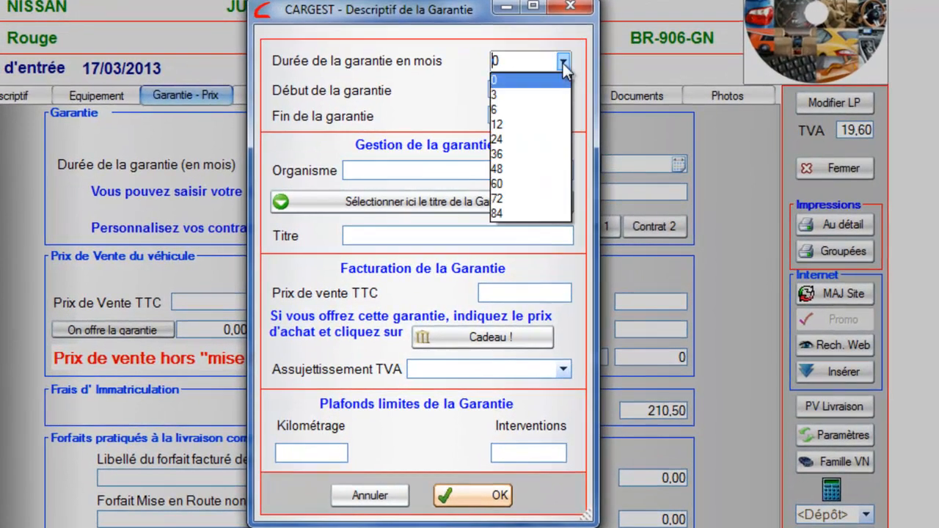
{"action": "left_click", "coordinate": [516, 111]}
{"action": "left_click", "coordinate": [561, 170]}
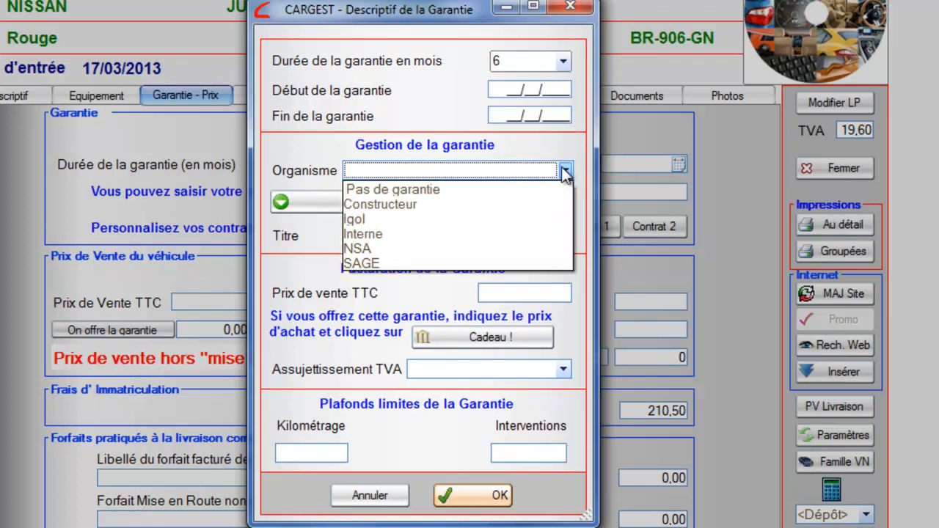
{"action": "left_click", "coordinate": [366, 263]}
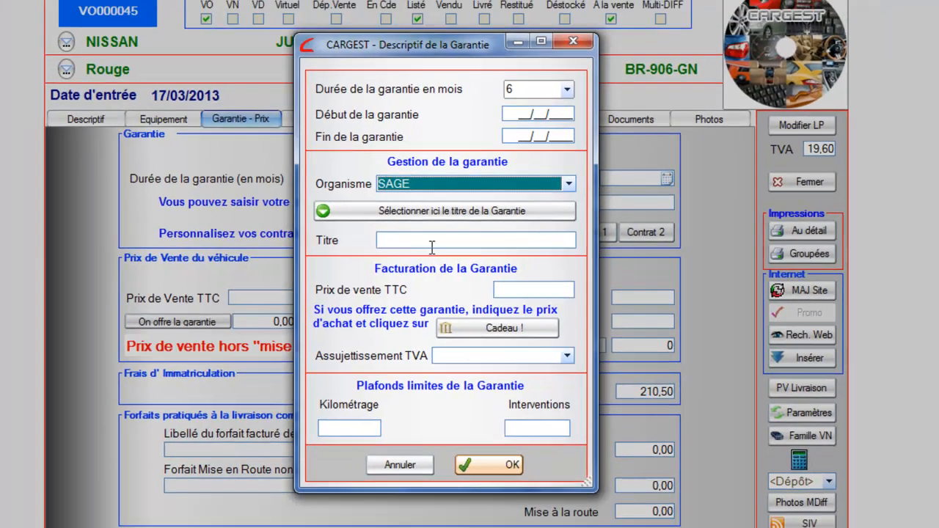
{"action": "left_click", "coordinate": [455, 211]}
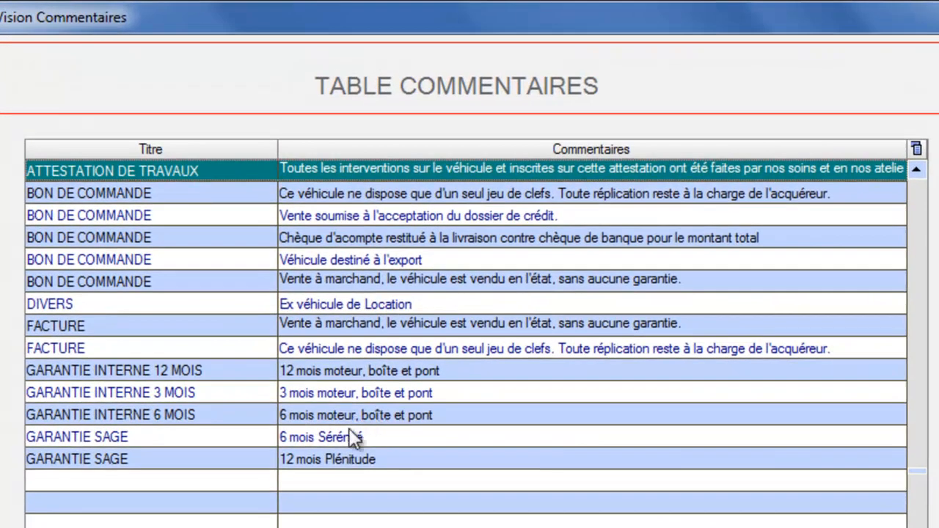
{"action": "double_click", "coordinate": [356, 437]}
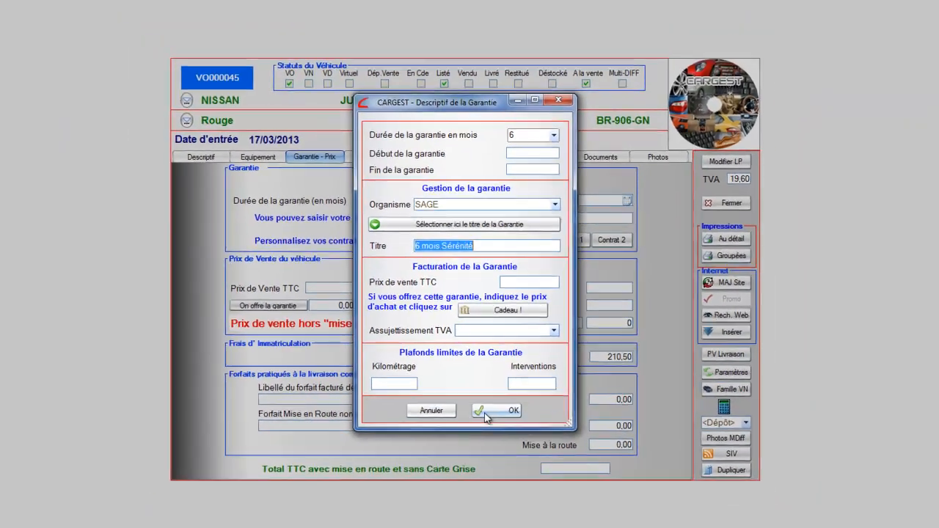
{"action": "left_click", "coordinate": [485, 412]}
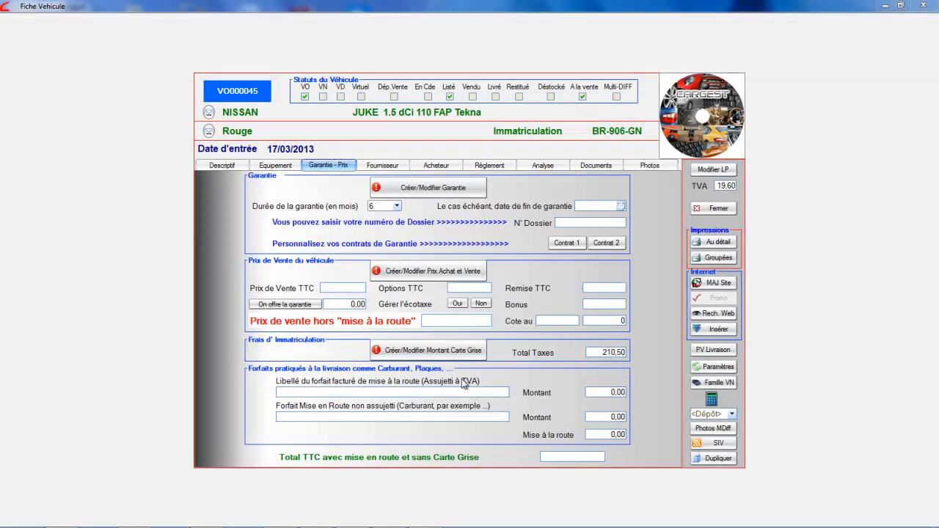
In the price editor, keep VAT code 2 on margin and choose supplier SPORT AUTO - BMW.
{"action": "left_click", "coordinate": [432, 273]}
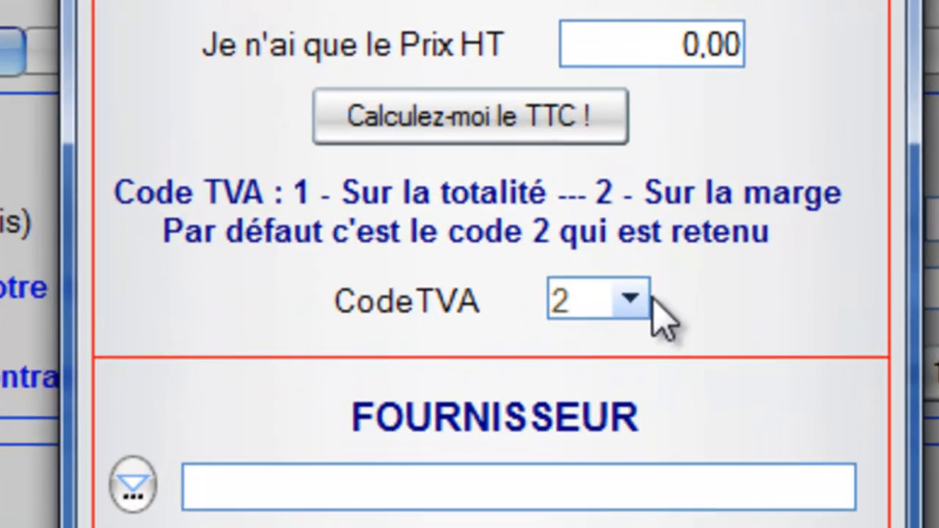
{"action": "left_click", "coordinate": [489, 219]}
{"action": "left_click", "coordinate": [639, 305]}
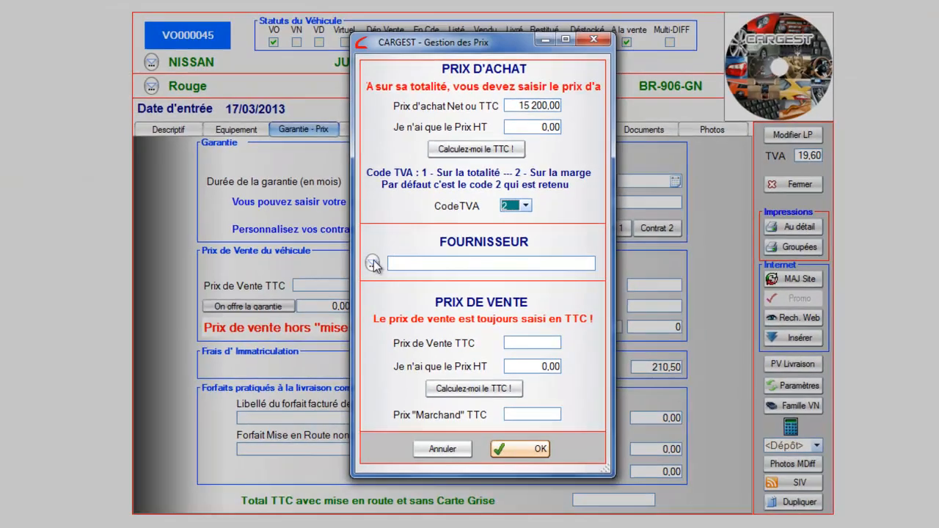
{"action": "left_click", "coordinate": [359, 275]}
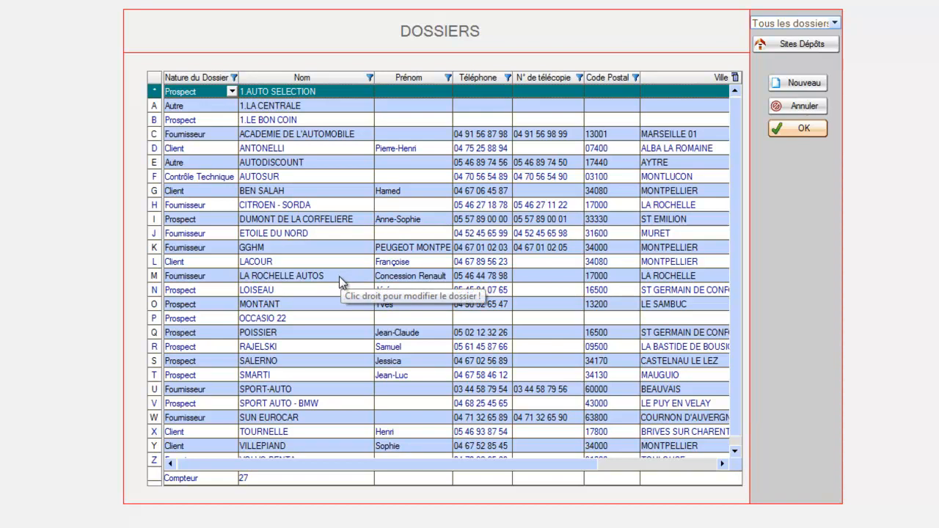
{"action": "double_click", "coordinate": [323, 404]}
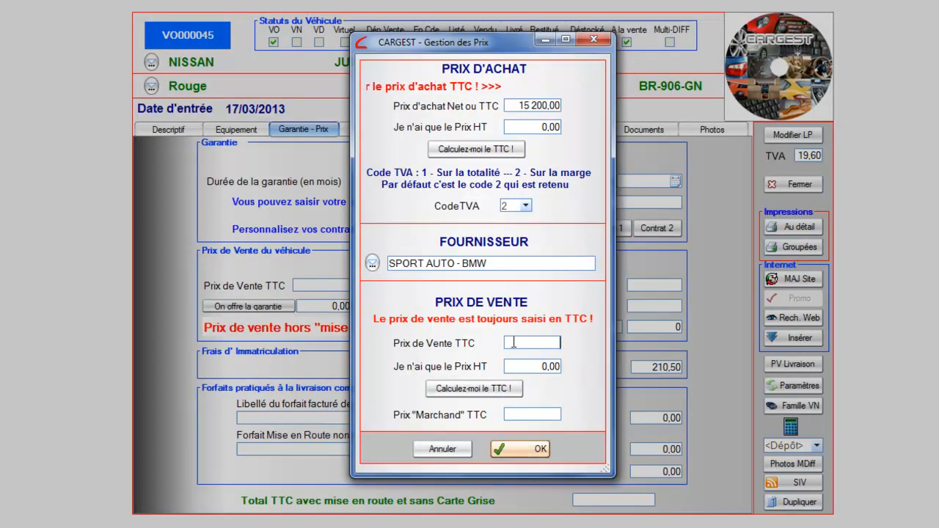
Enter sale price 16 900 TTC and merchant price 16 000, save, and view supplier details.
{"action": "type", "text": "16900"}
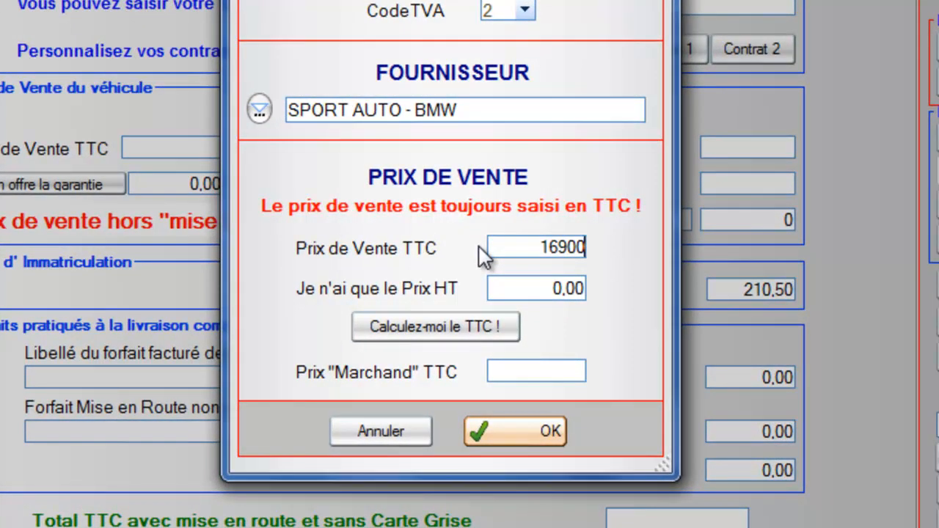
{"action": "left_click", "coordinate": [566, 373]}
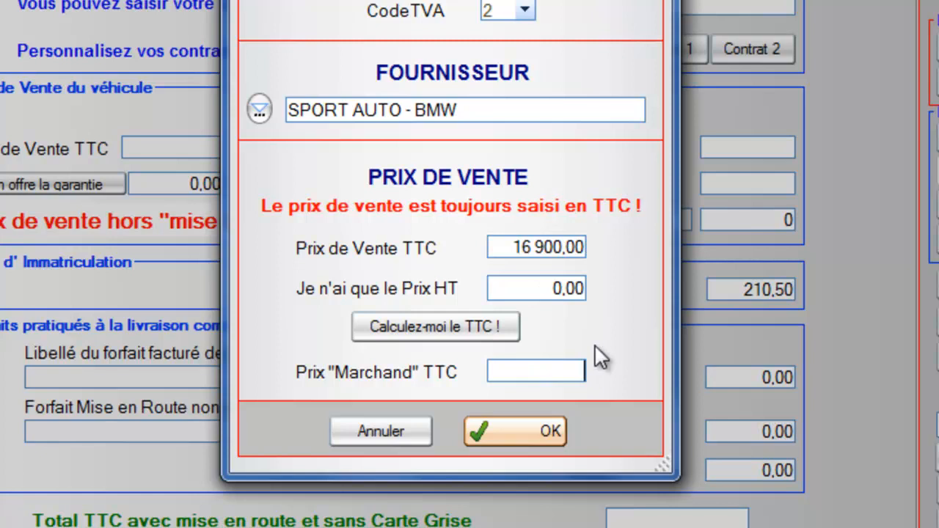
{"action": "type", "text": "16000"}
{"action": "left_click", "coordinate": [544, 433]}
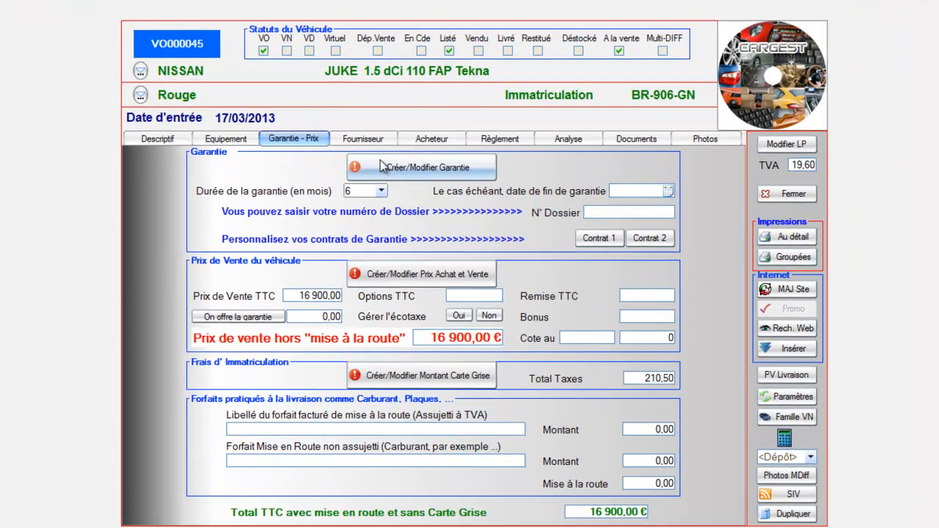
{"action": "left_click", "coordinate": [377, 140]}
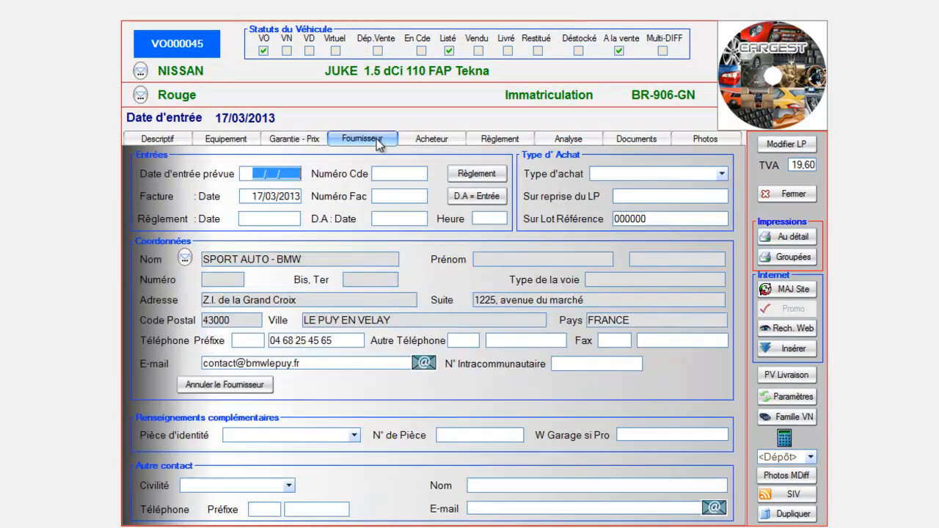
Load 01.jpg from Photos véhicules > NISSAN > JUKE Tekna rouge into the first photo slot.
{"action": "left_click", "coordinate": [701, 140]}
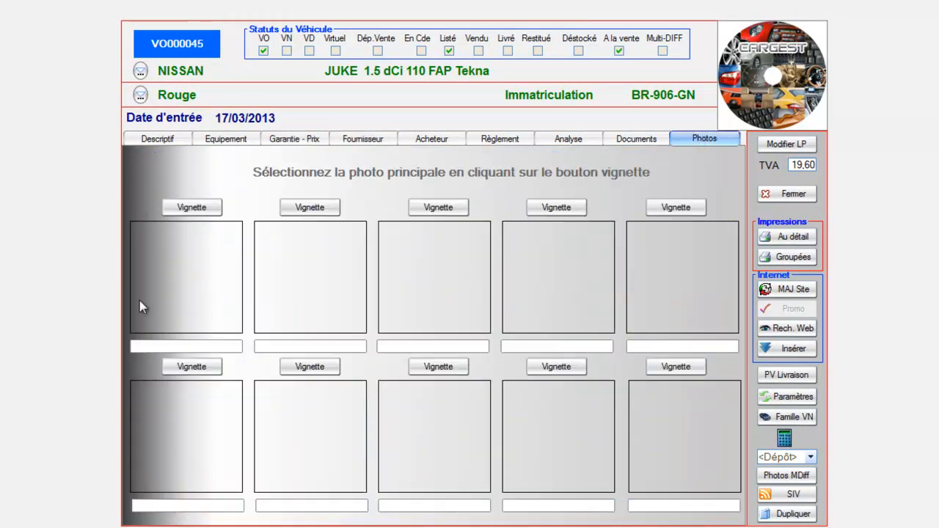
{"action": "right_click", "coordinate": [144, 255]}
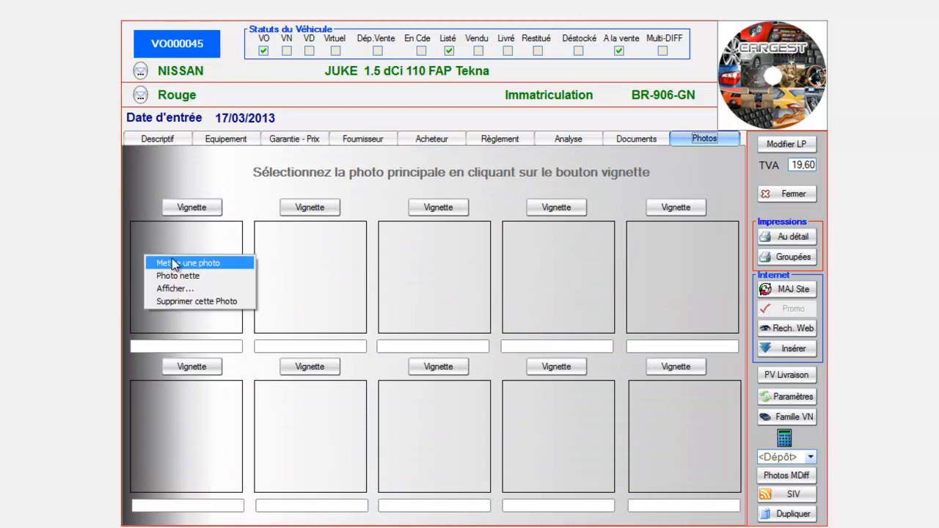
{"action": "left_click", "coordinate": [174, 263]}
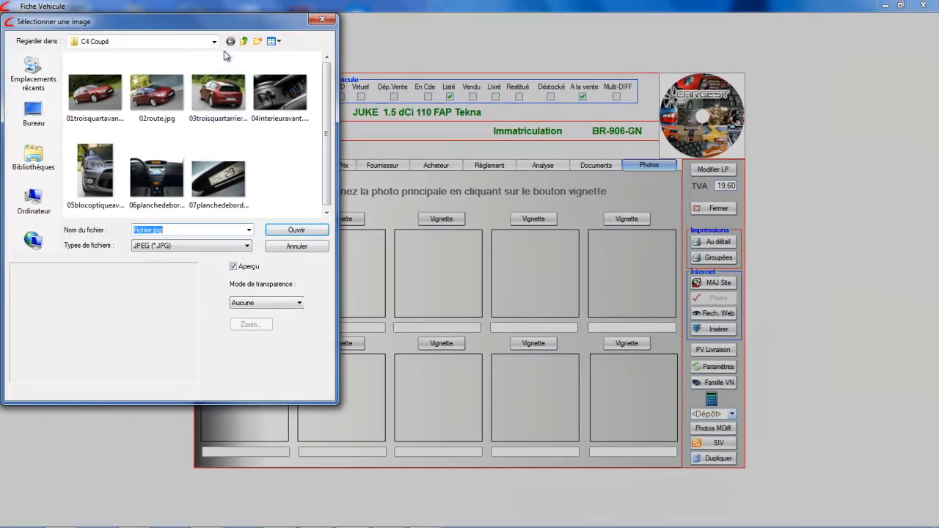
{"action": "left_click", "coordinate": [214, 42]}
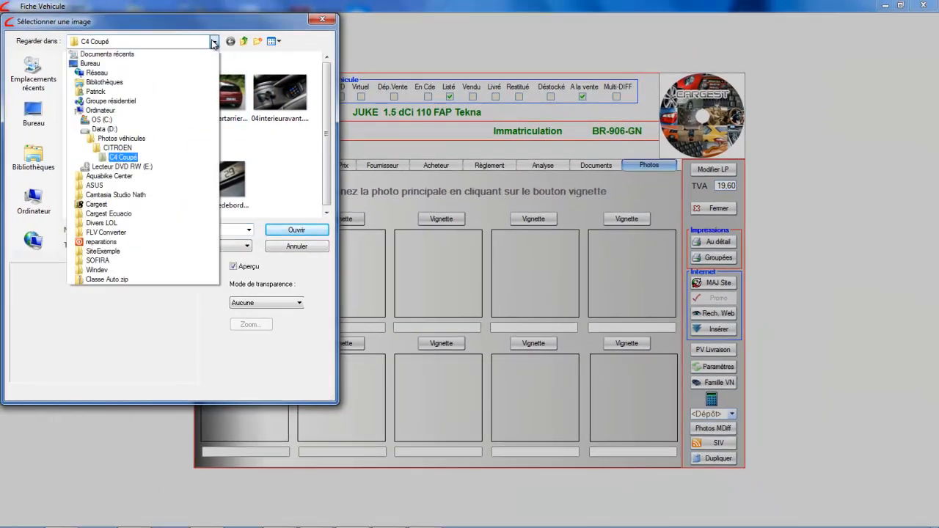
{"action": "left_click", "coordinate": [116, 142]}
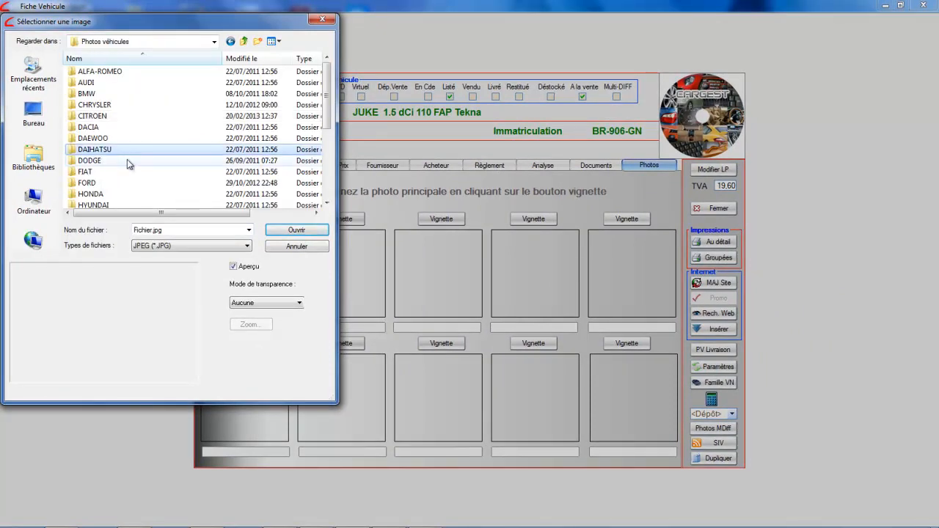
{"action": "scroll", "coordinate": [128, 160], "scroll_direction": "down", "scroll_amount": 2}
{"action": "double_click", "coordinate": [96, 160]}
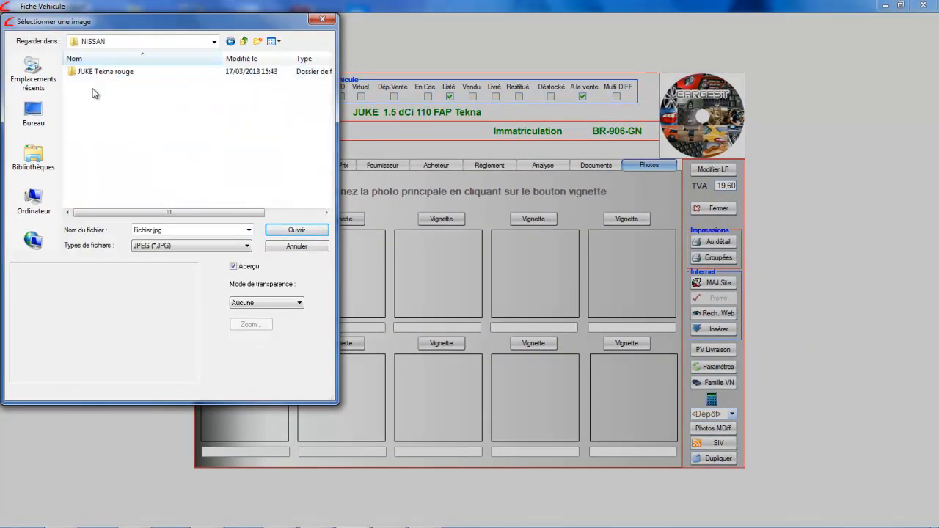
{"action": "double_click", "coordinate": [74, 71]}
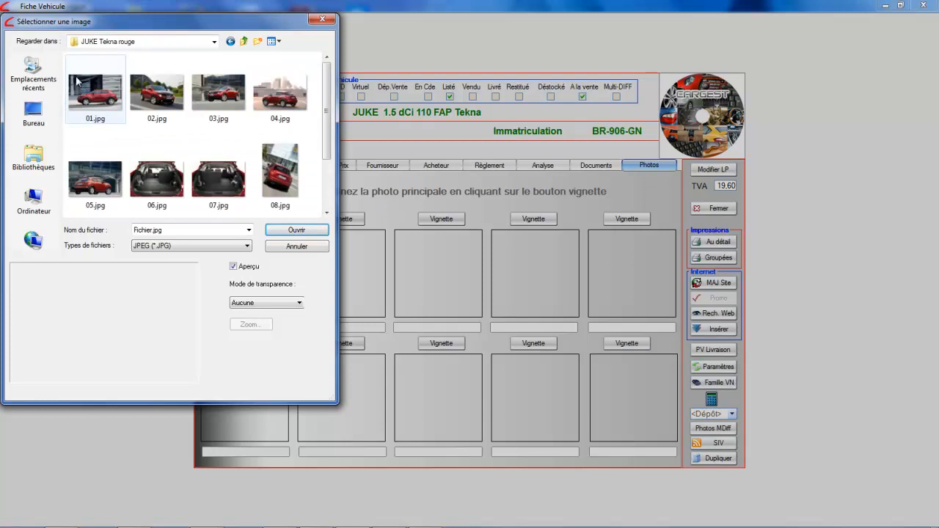
{"action": "double_click", "coordinate": [94, 92]}
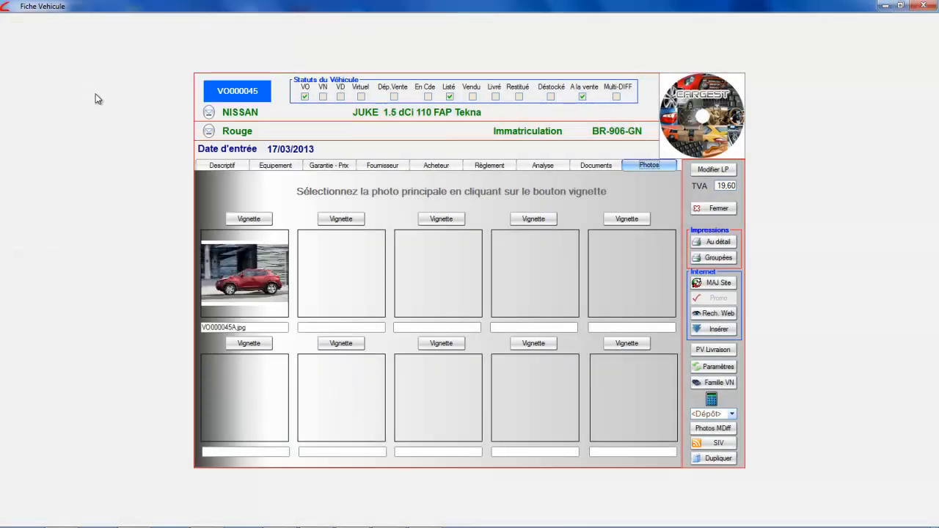
Fill the remaining slots with 02.jpg through 10.jpg and make the first photo the main picture.
{"action": "right_click", "coordinate": [307, 270]}
{"action": "left_click", "coordinate": [328, 268]}
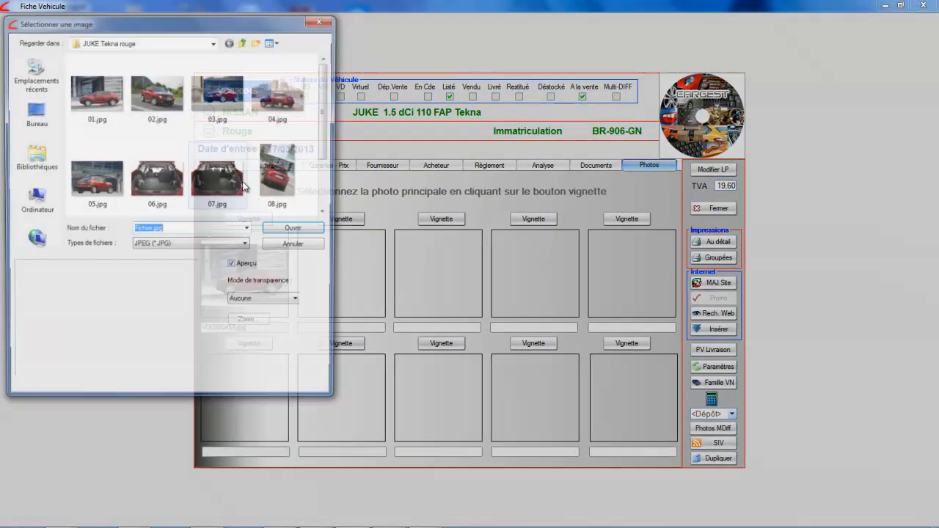
{"action": "left_click", "coordinate": [149, 116]}
{"action": "left_click", "coordinate": [282, 230]}
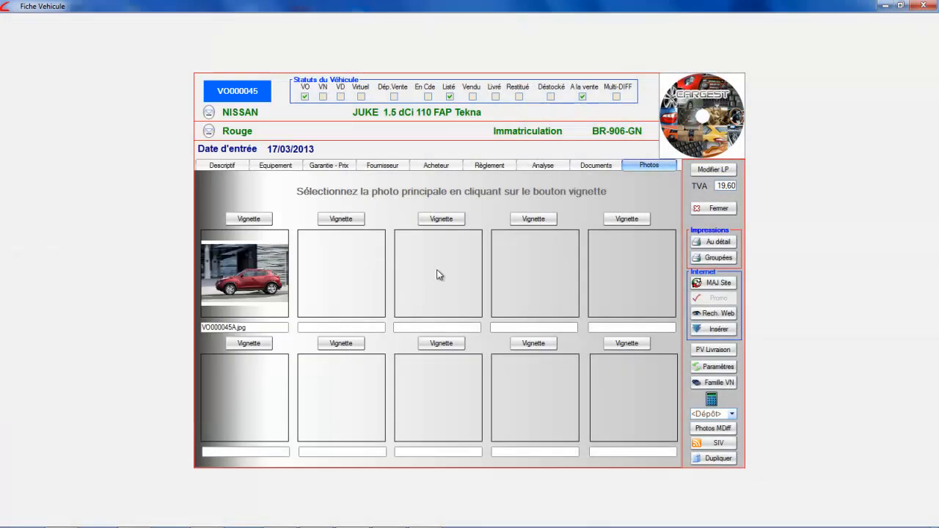
{"action": "right_click", "coordinate": [608, 384]}
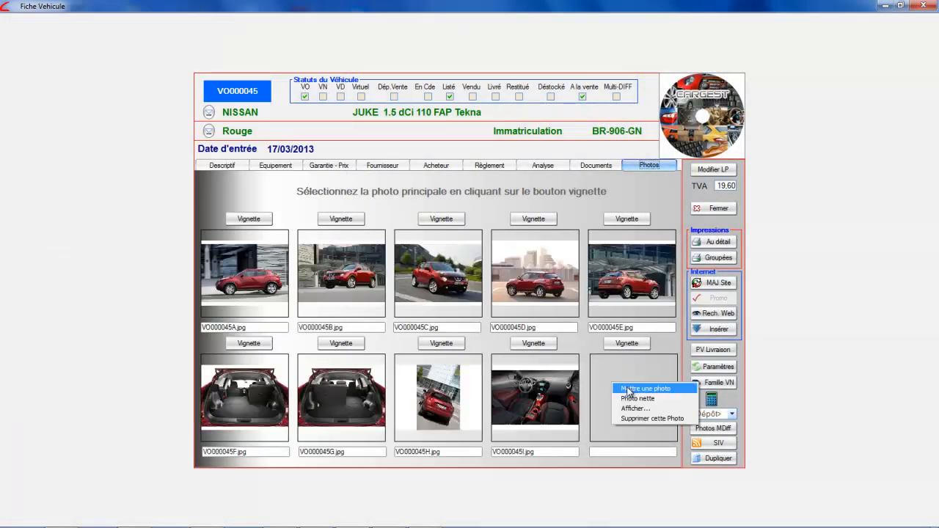
{"action": "left_click", "coordinate": [638, 388]}
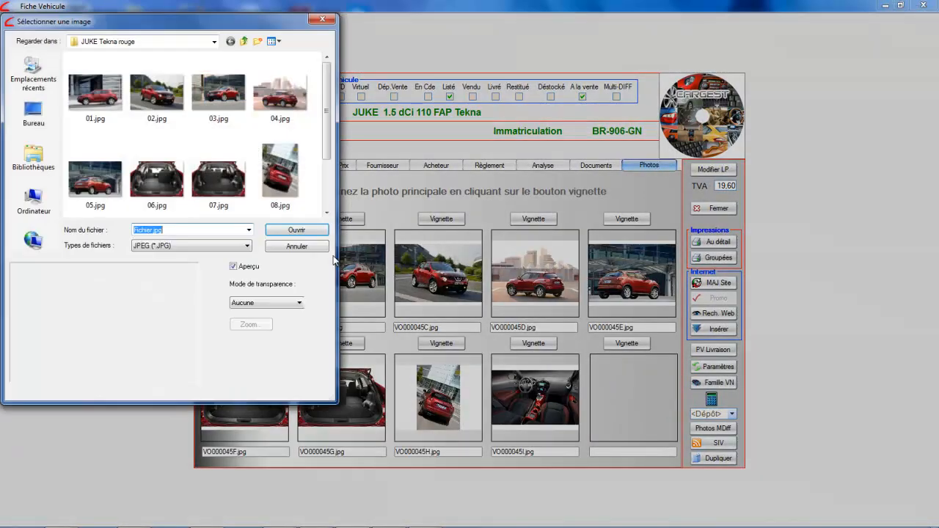
{"action": "scroll", "coordinate": [324, 199], "scroll_direction": "down", "scroll_amount": 2}
{"action": "left_click", "coordinate": [157, 188]}
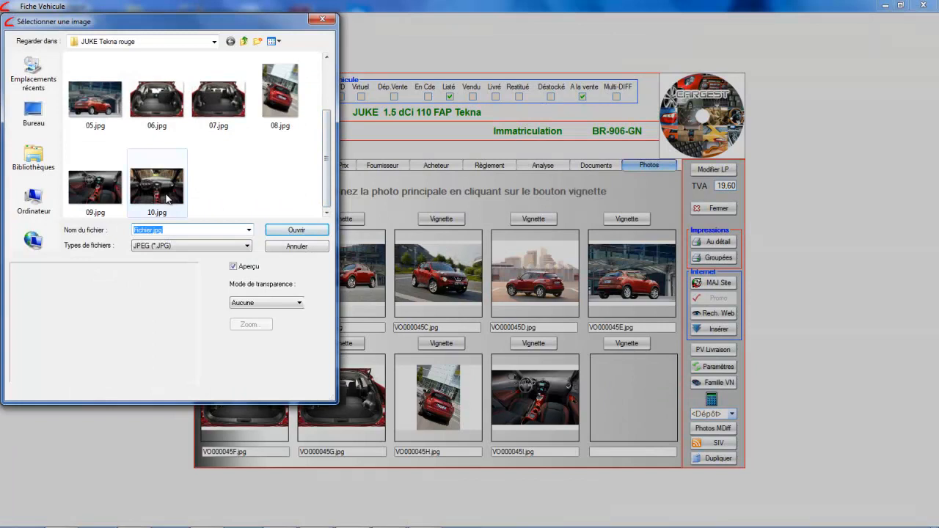
{"action": "left_click", "coordinate": [281, 231]}
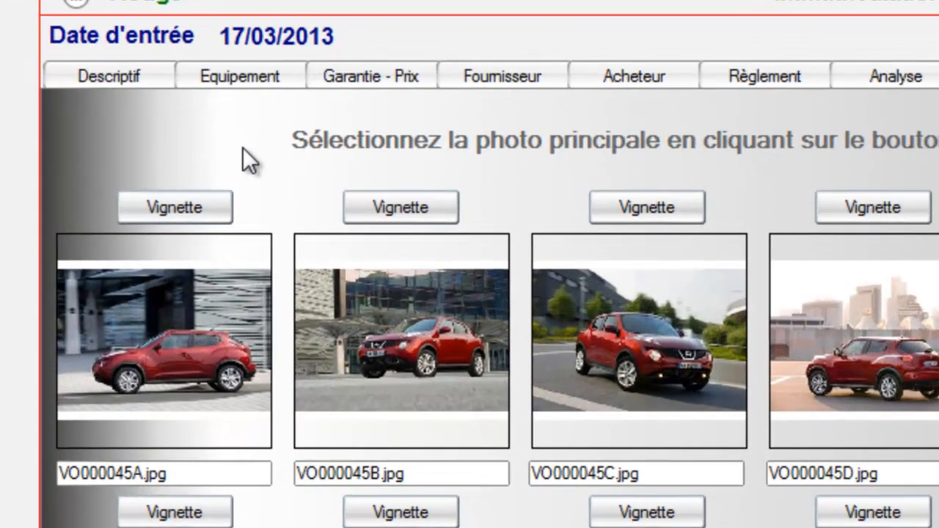
{"action": "left_click", "coordinate": [166, 205]}
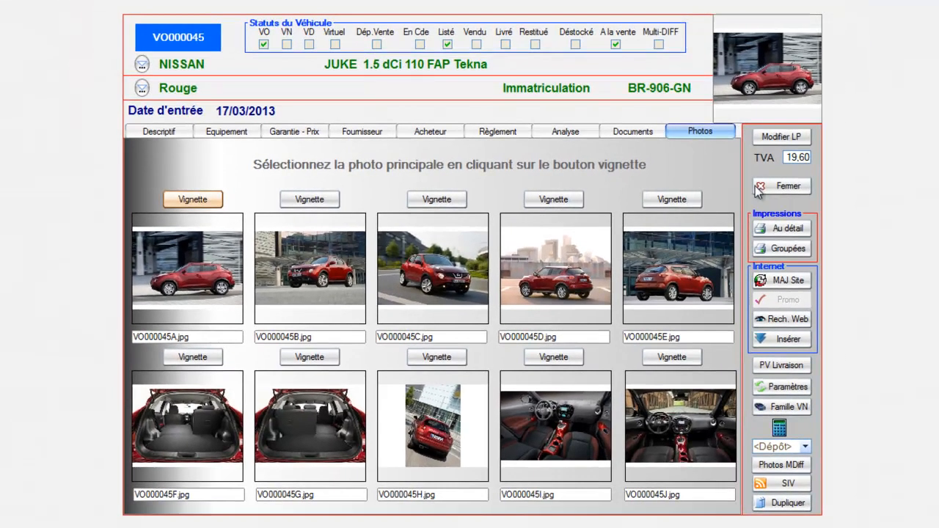
{"action": "left_click", "coordinate": [760, 188]}
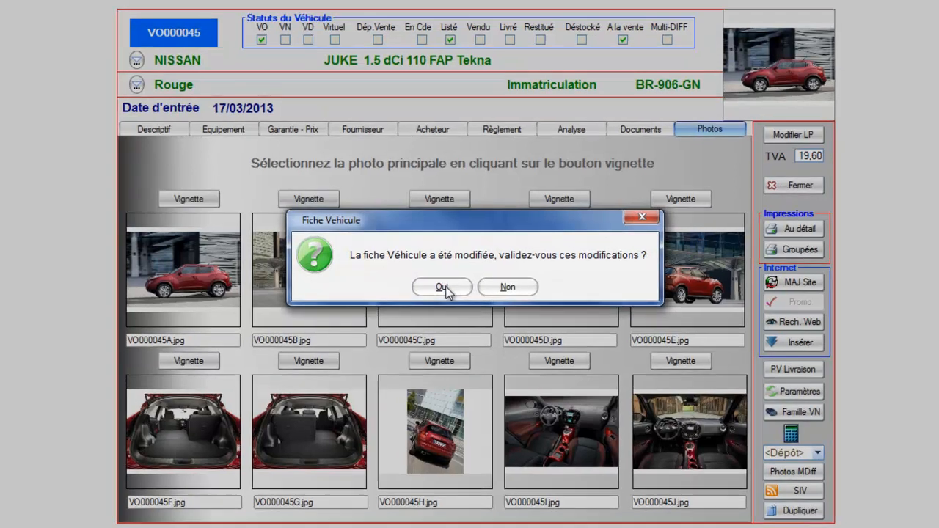
Save the vehicle record and publish the Juke to Multi-DIFF now.
{"action": "left_click", "coordinate": [442, 287]}
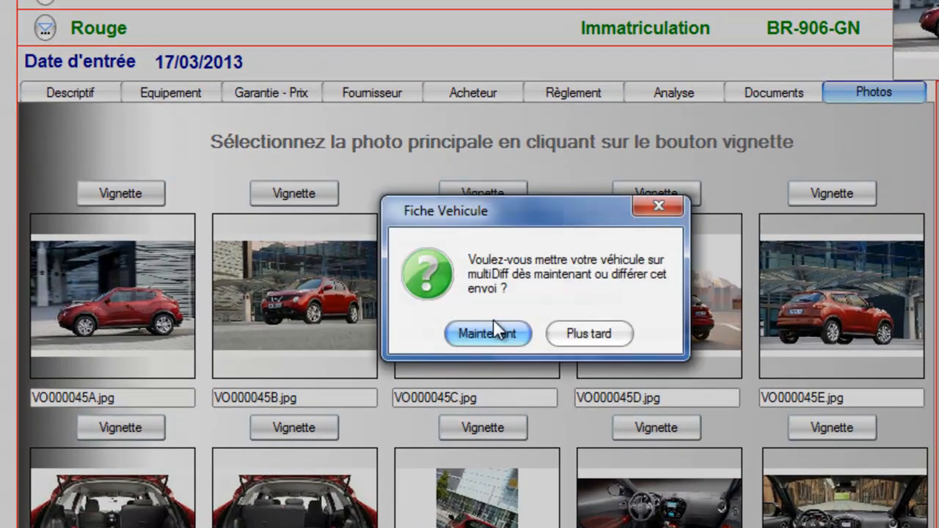
{"action": "left_click", "coordinate": [487, 330]}
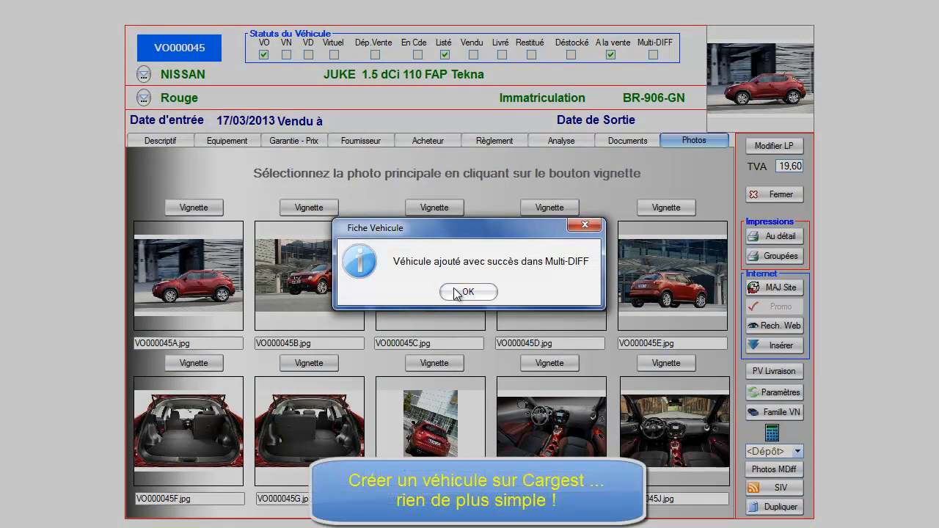
Dismiss the success message and open the overview of Nissan Juke VO000045 from the catalogue.
{"action": "left_click", "coordinate": [452, 290]}
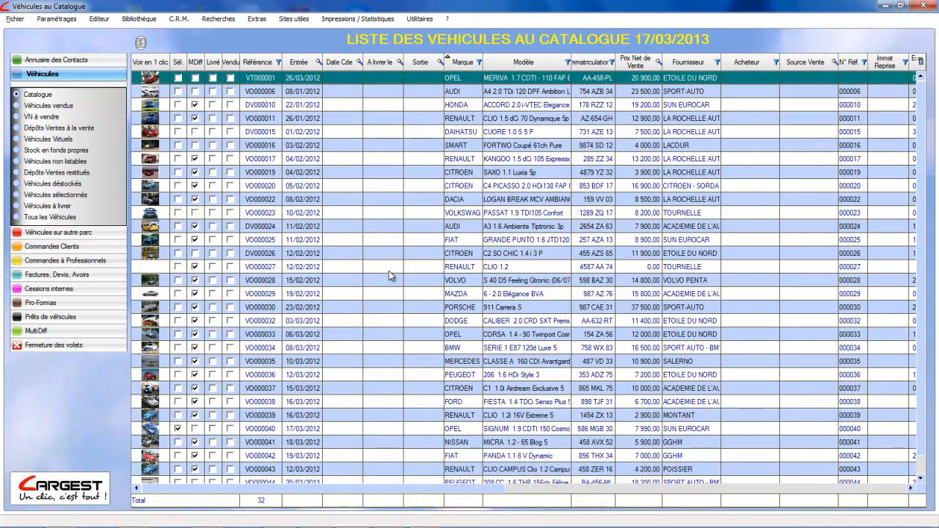
{"action": "left_click", "coordinate": [389, 268]}
{"action": "scroll", "coordinate": [389, 270], "scroll_direction": "down", "scroll_amount": 1}
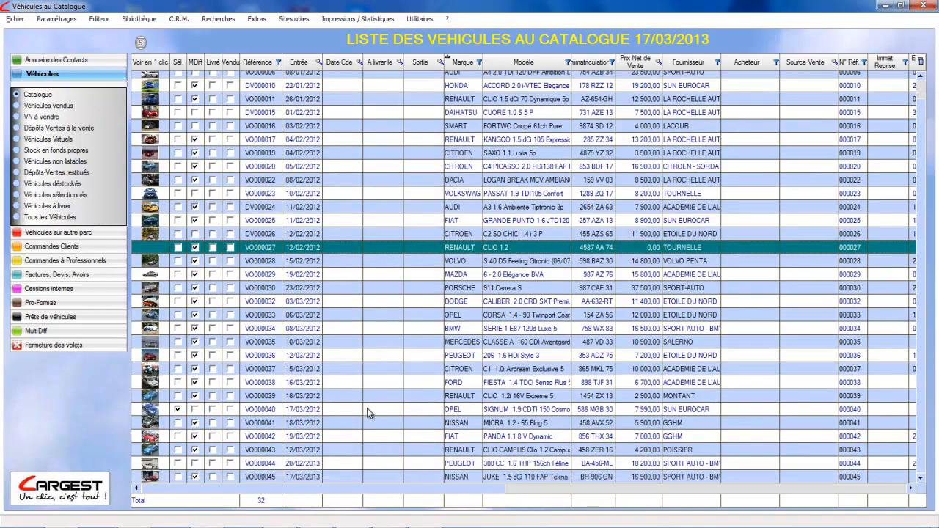
{"action": "left_click", "coordinate": [163, 478]}
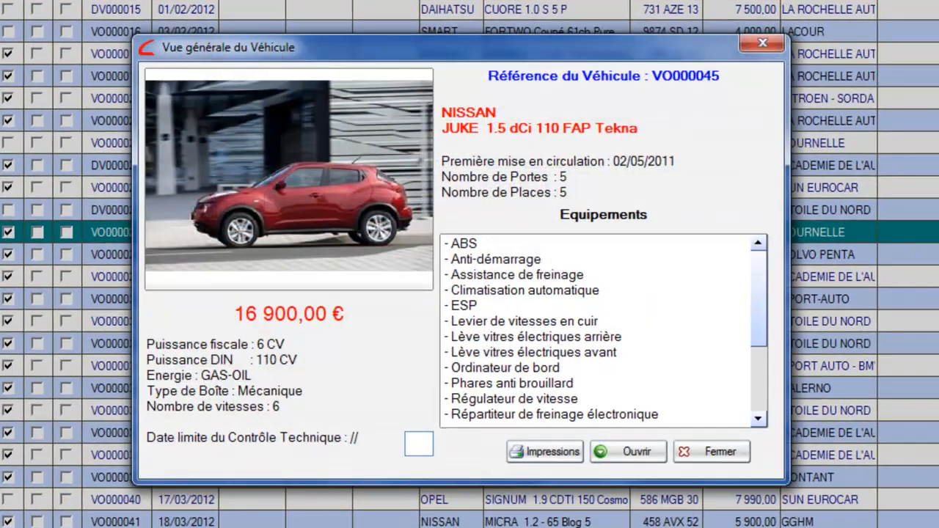